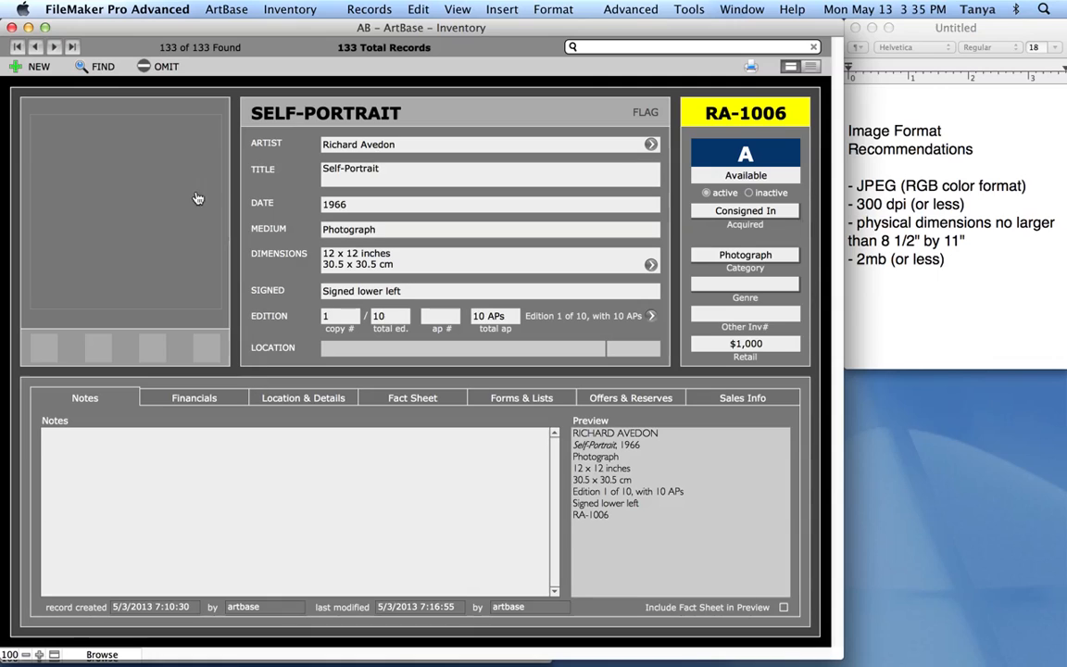
Import "Richard Avedon, self-portrait.jpg" as the image for the Self-Portrait record RA-1006 and return to the record.
click(121, 220)
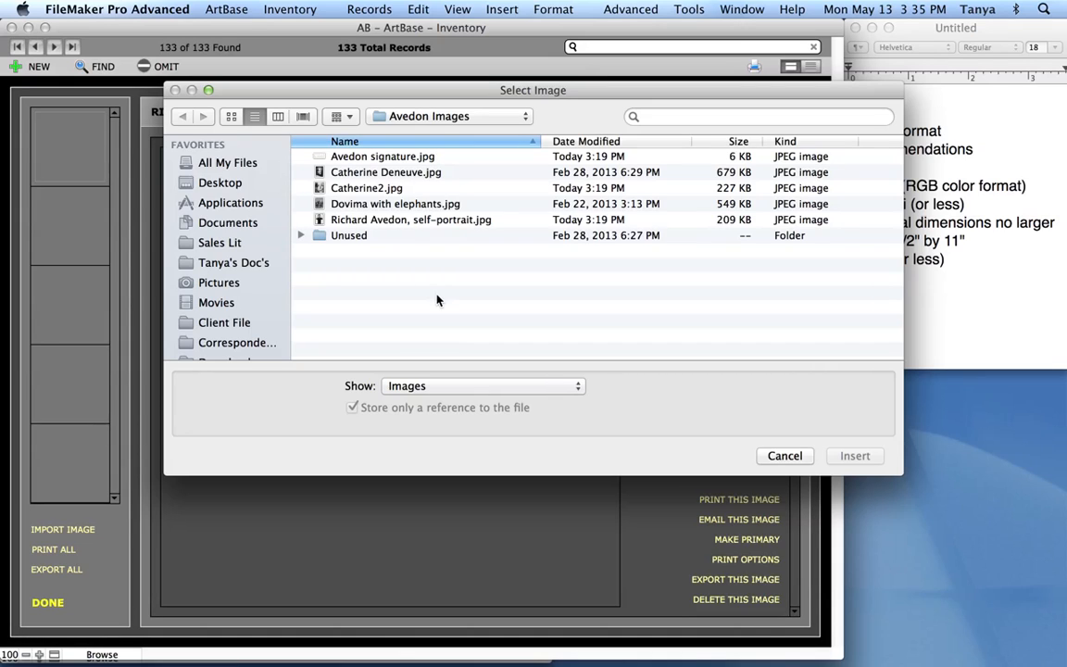
double_click(320, 222)
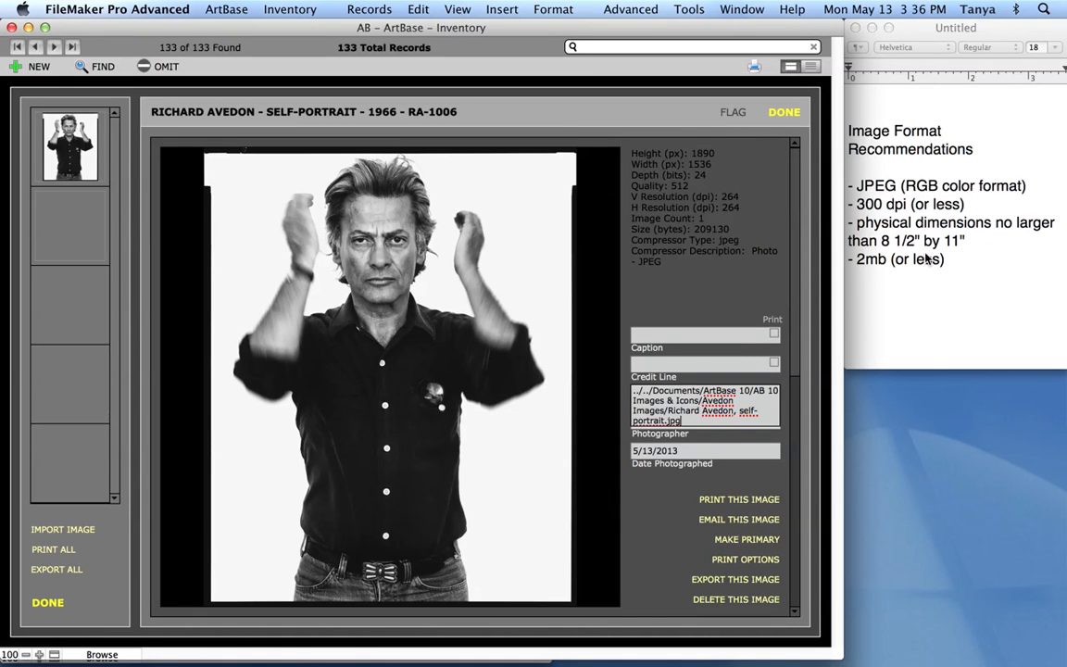
click(957, 281)
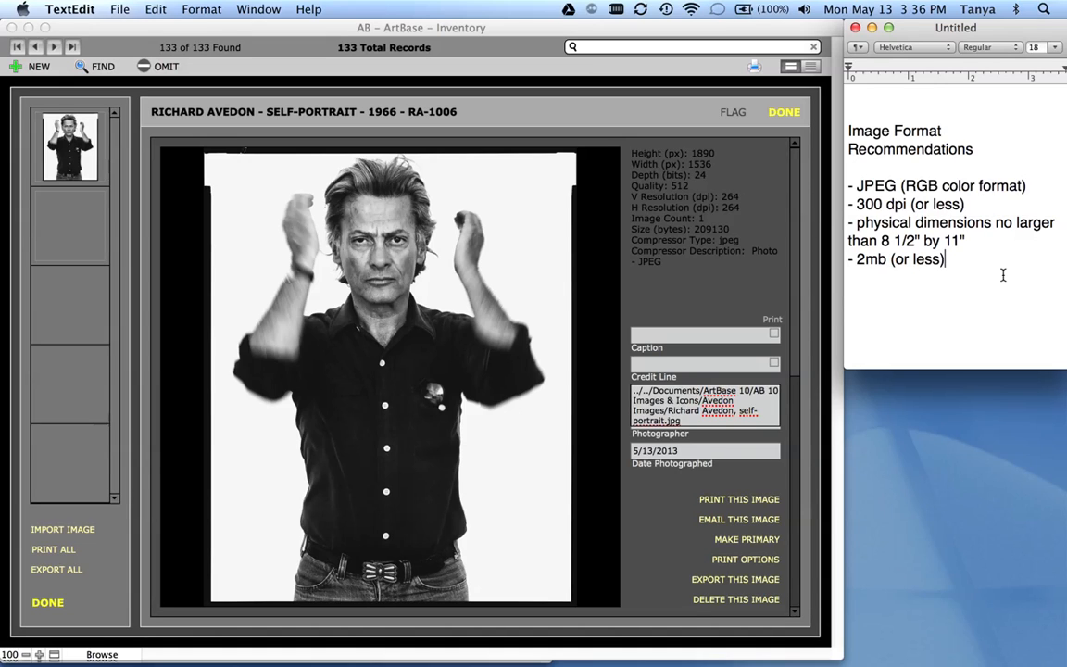
click(748, 267)
click(785, 114)
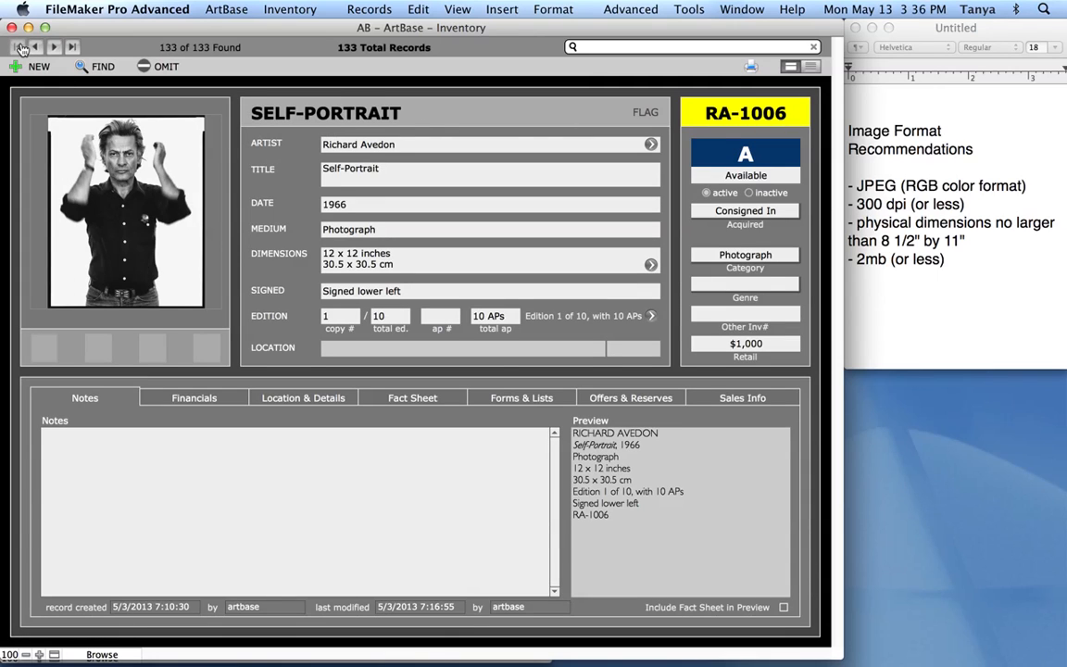
Go to the first inventory record, Catherine Deneuve, and view each of its related images enlarged.
click(20, 47)
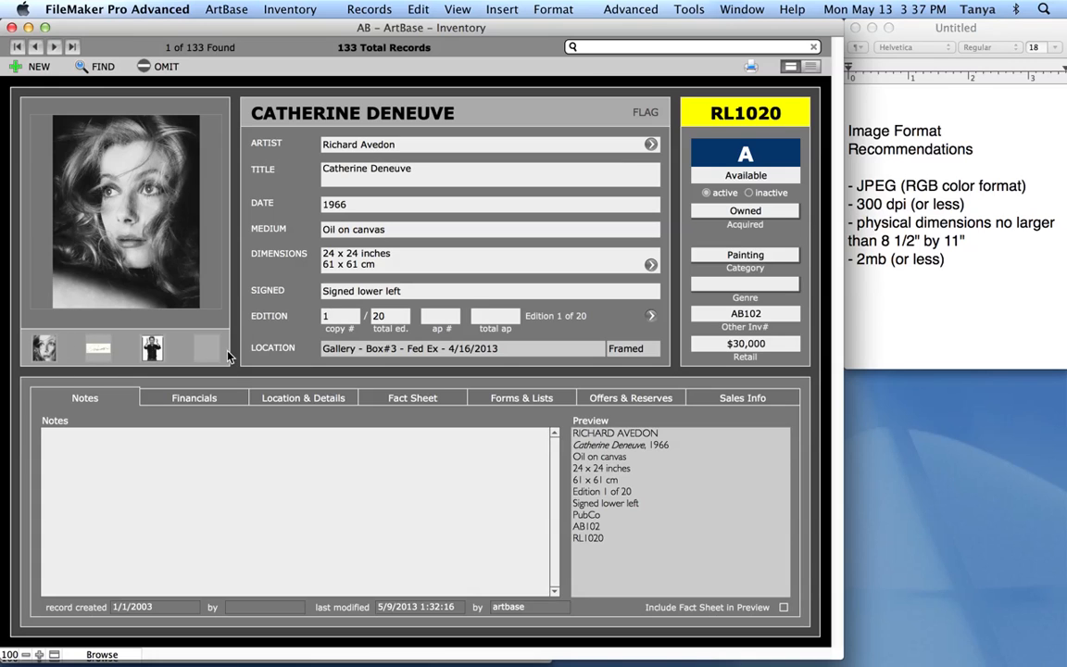
click(148, 216)
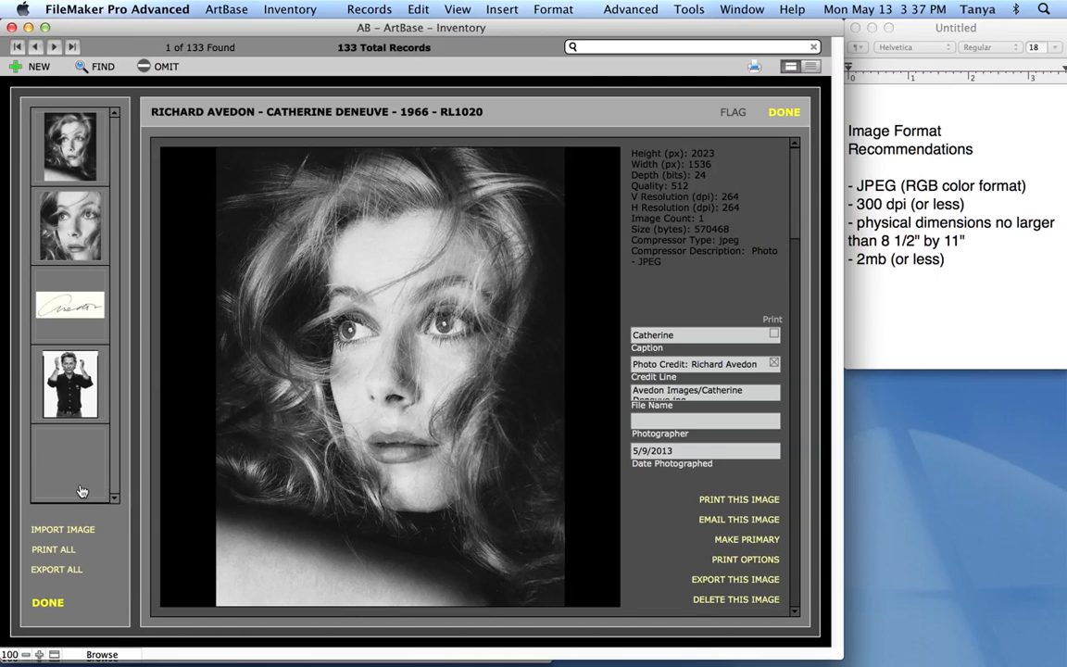
click(67, 228)
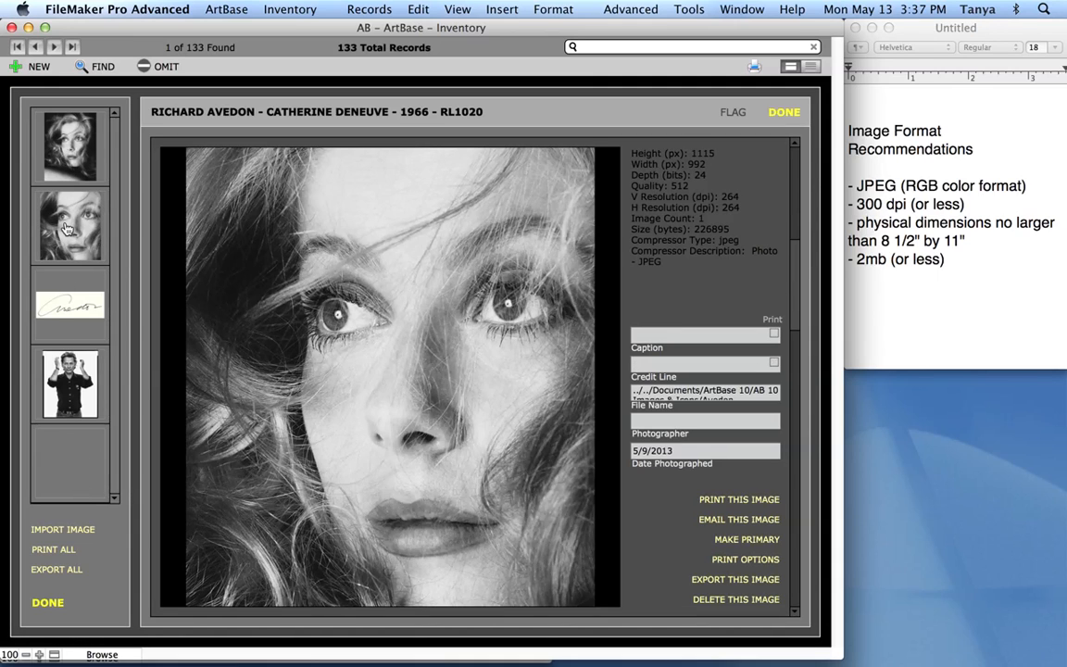
click(66, 283)
click(72, 380)
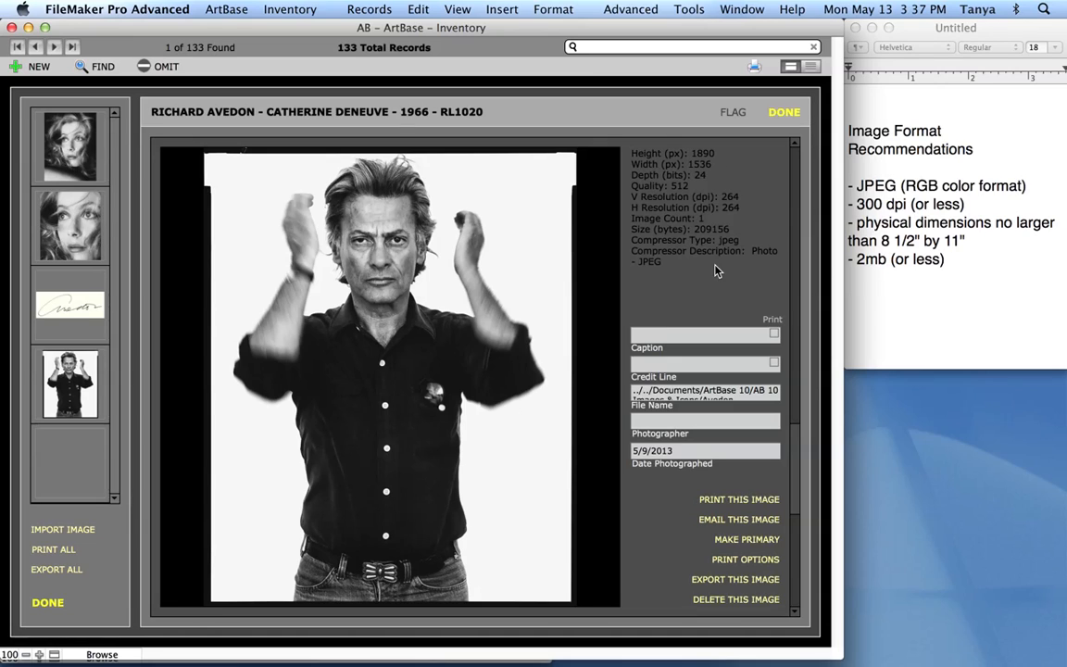
Show the primary Catherine Deneuve image again and expand its file name to read it in full.
click(81, 158)
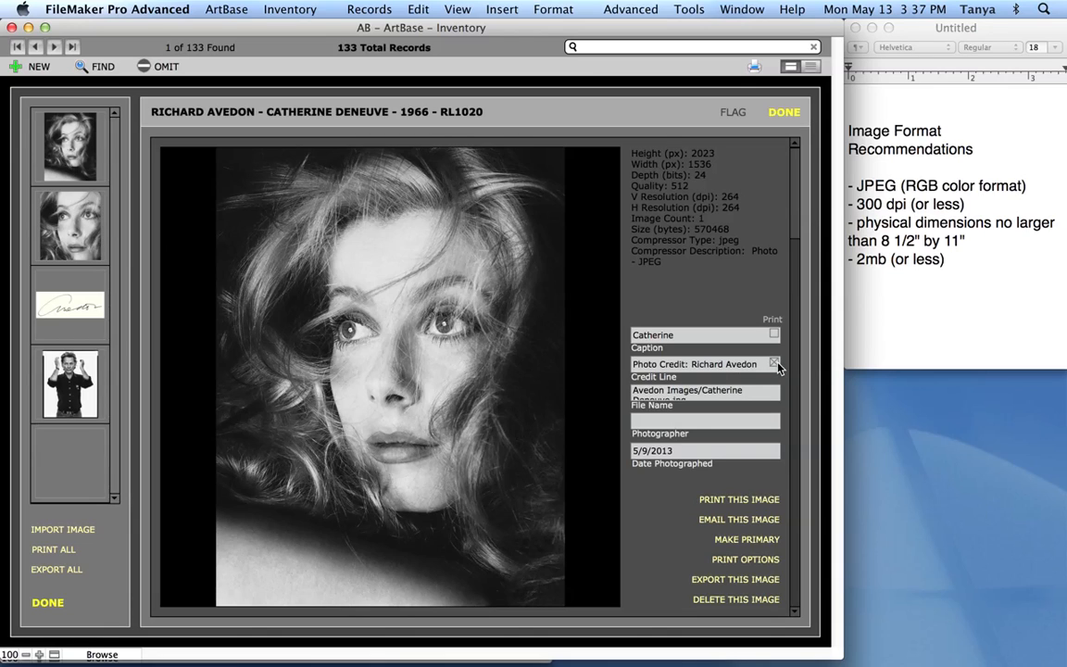
click(750, 401)
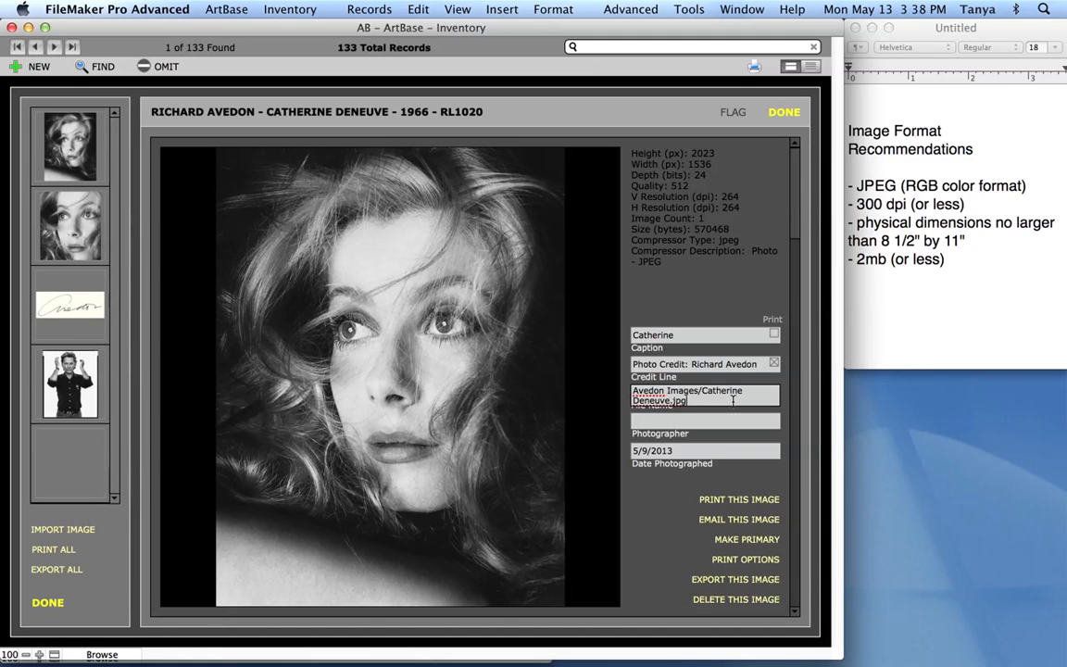
click(811, 414)
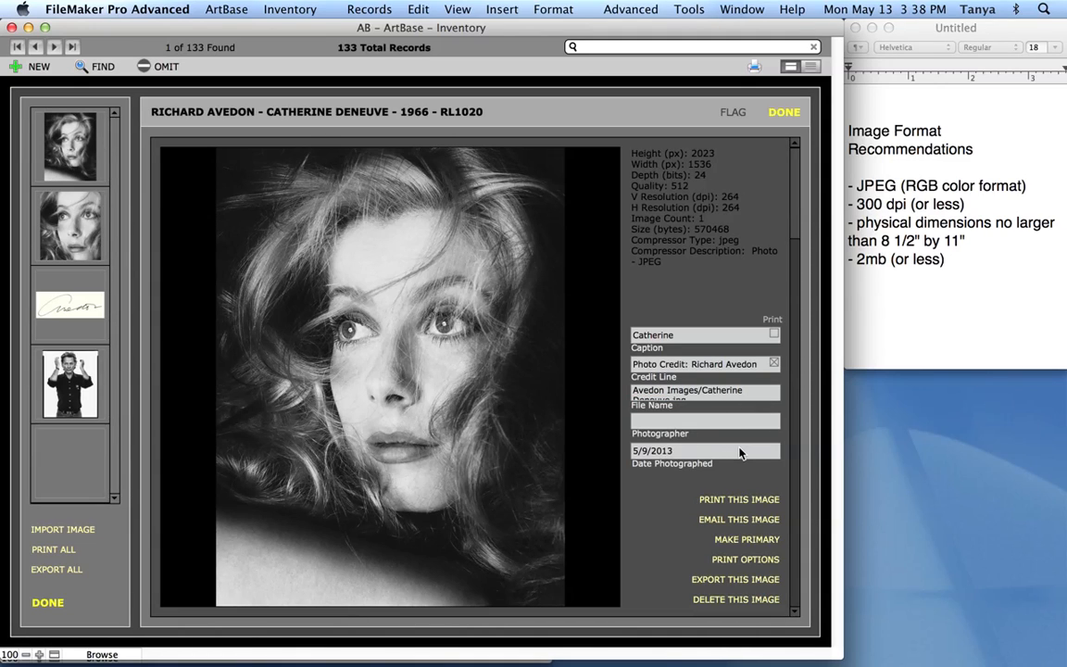
Preview the Catherine Deneuve image on a Regular print page with text, inspect the letterhead option and lower page, and leave the preview.
click(767, 501)
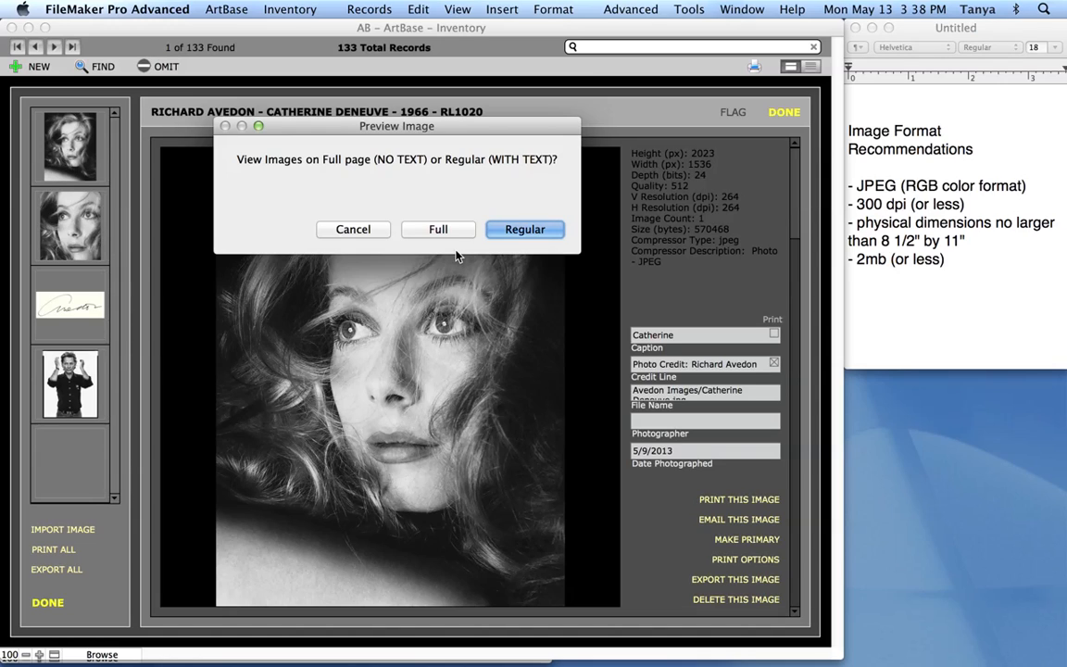
click(554, 237)
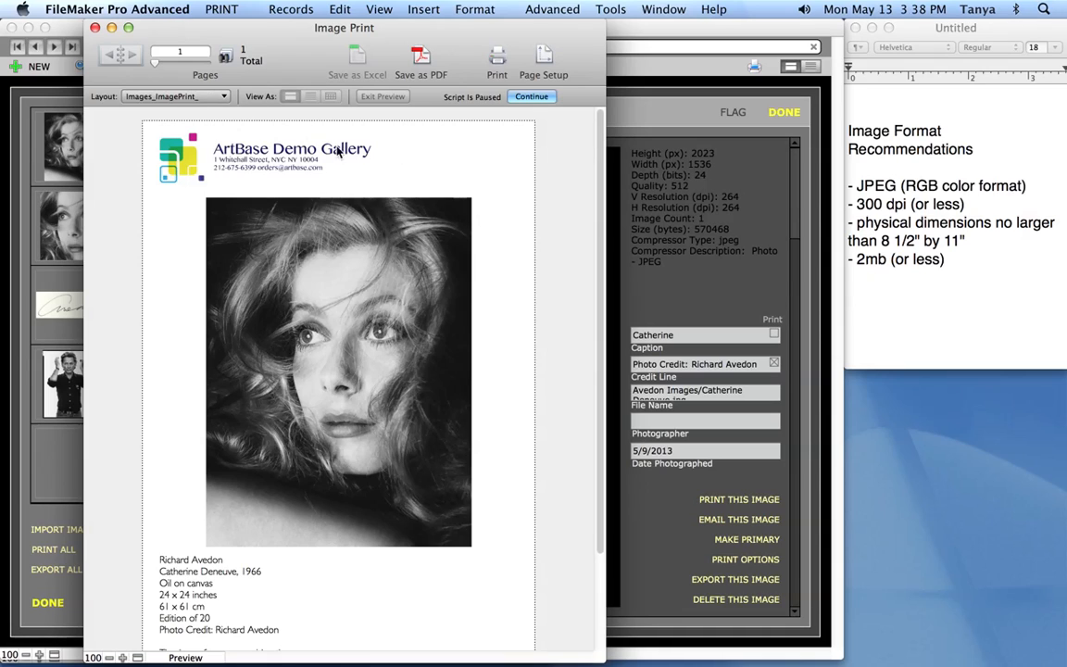
click(222, 10)
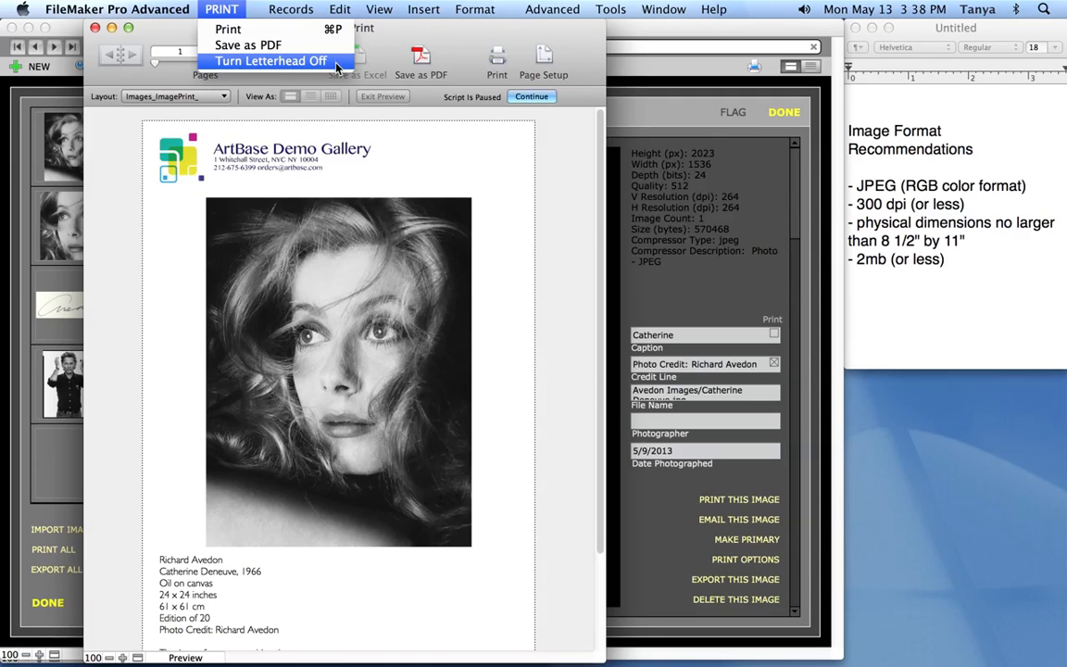
click(515, 182)
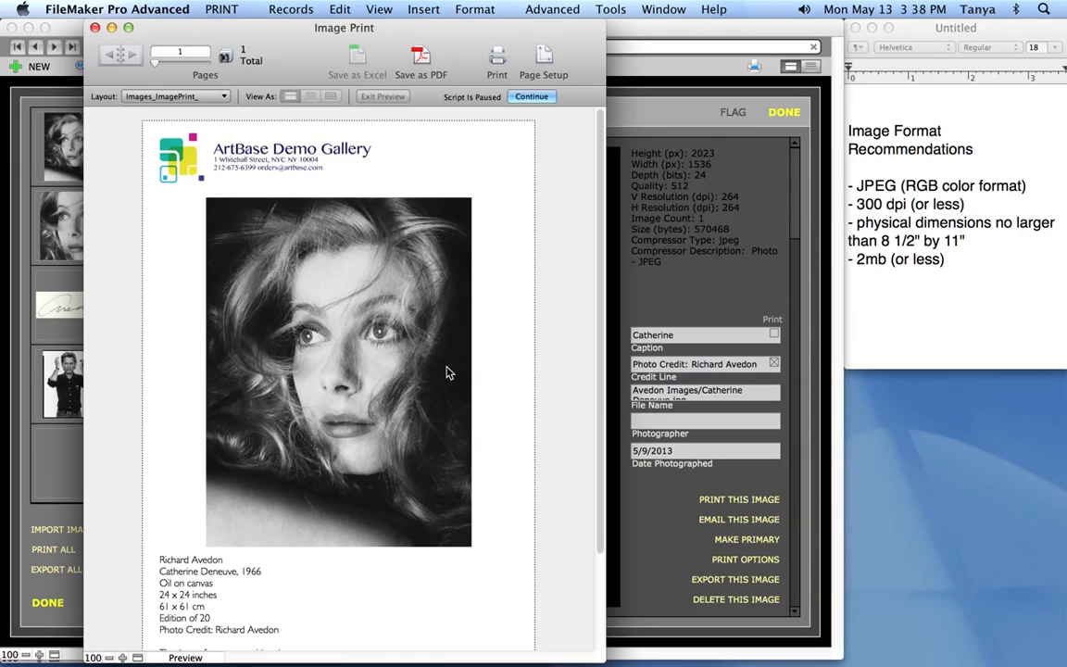
scroll(447, 372, down, 5)
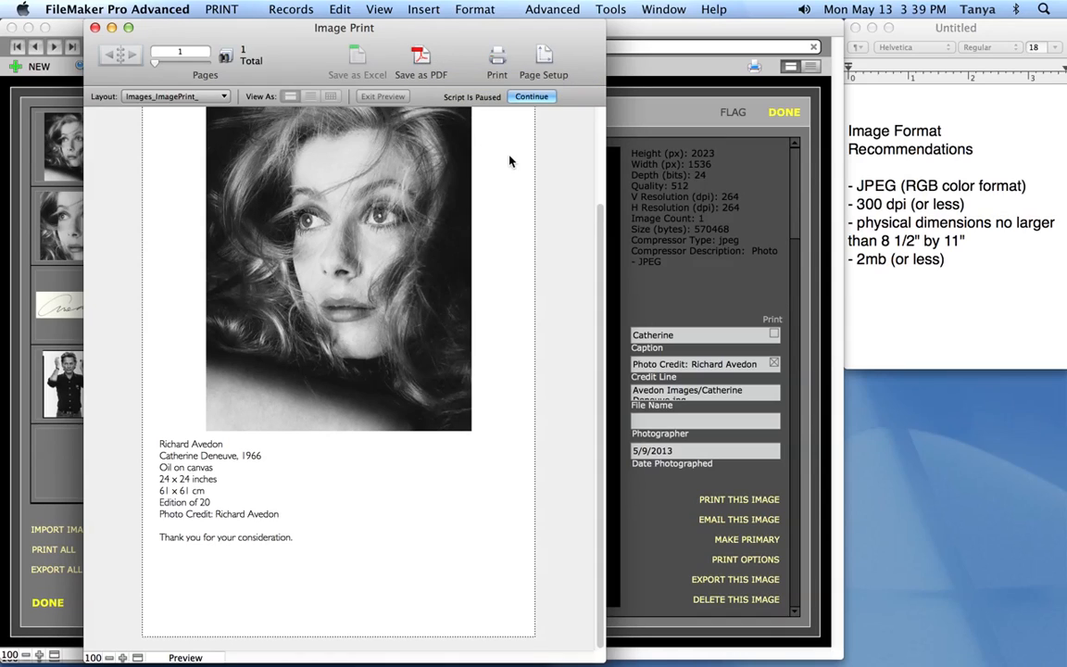
click(549, 98)
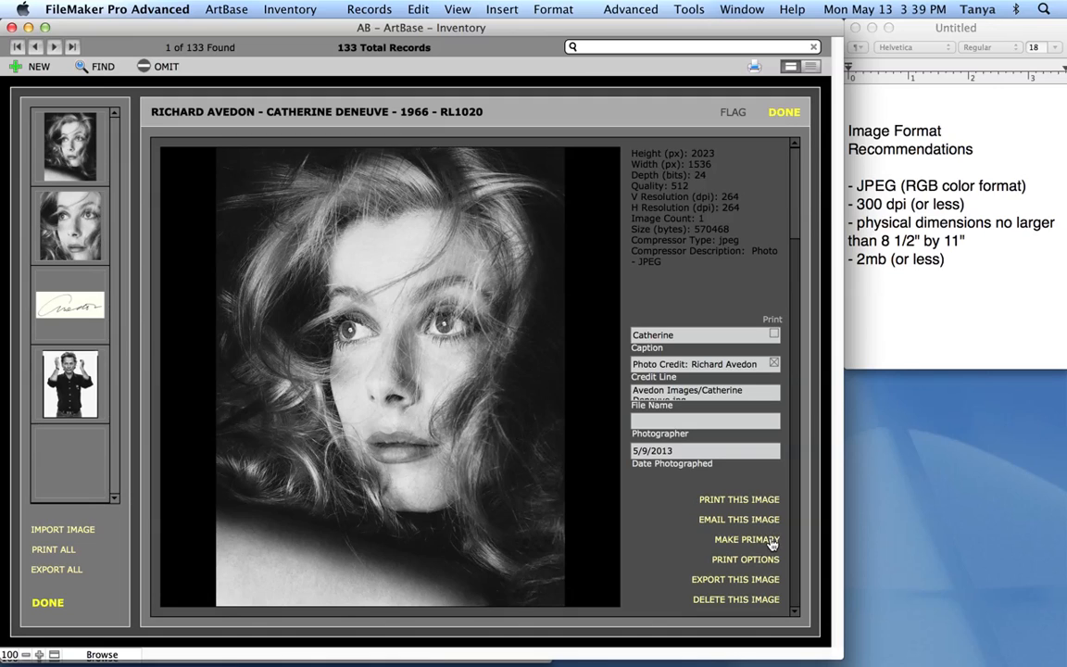
Make the Richard Avedon portrait the primary image of the Catherine Deneuve record and return to the record.
click(77, 384)
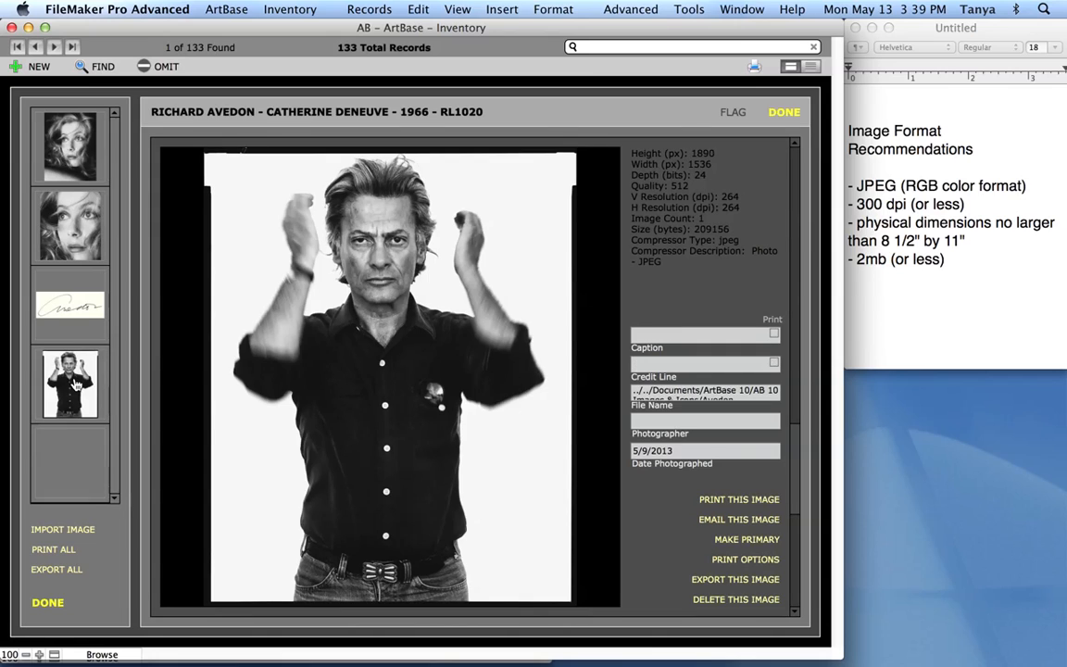
click(741, 548)
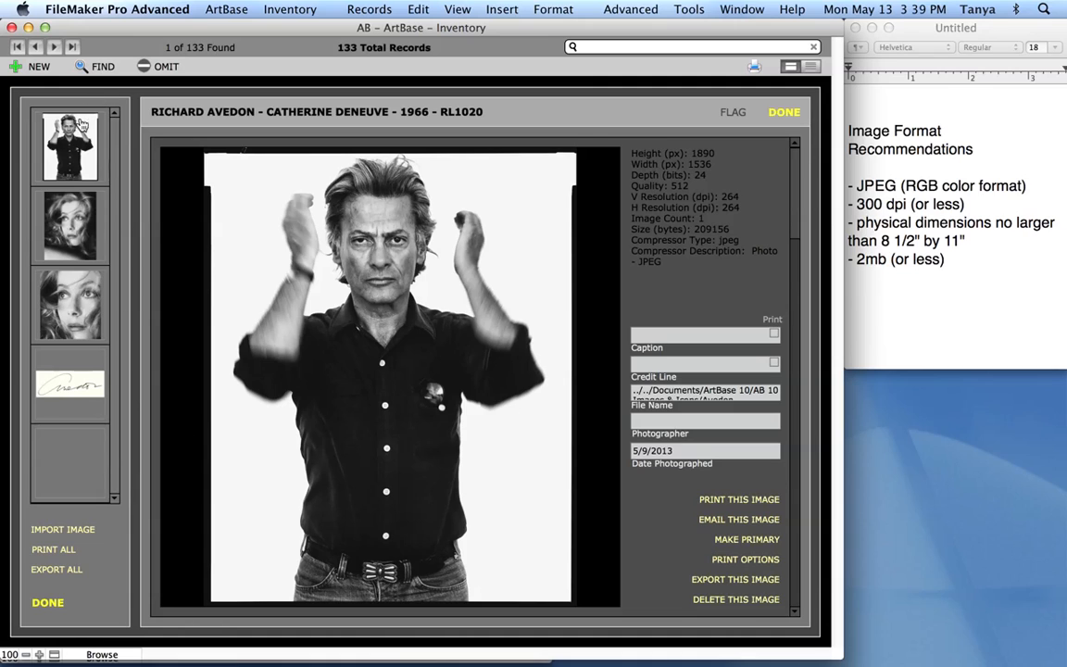
click(783, 111)
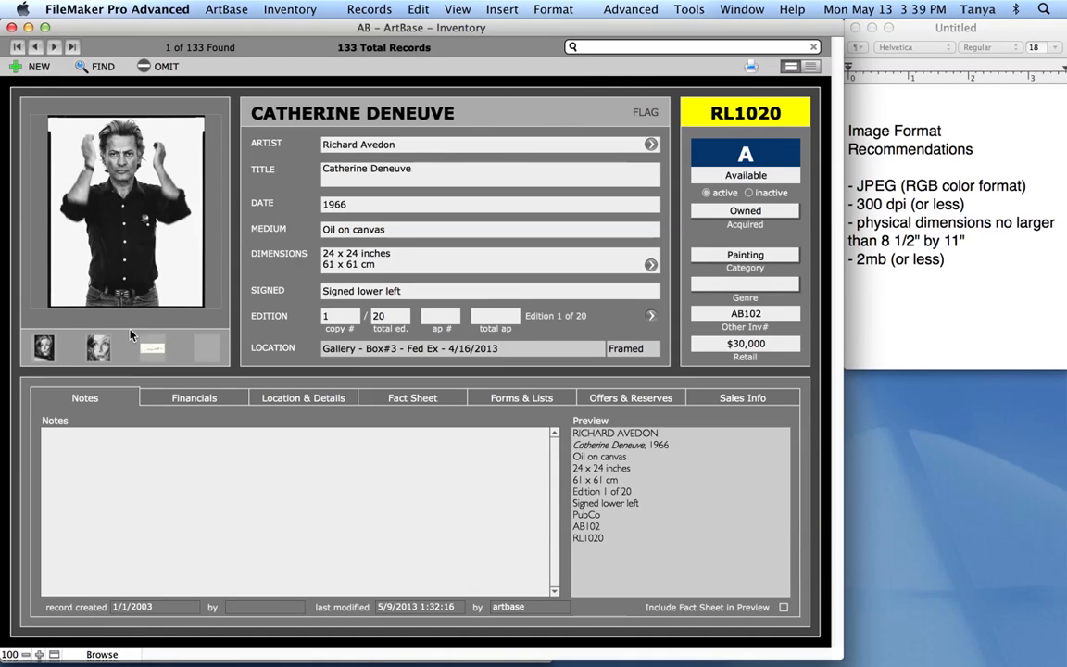
Reopen the Catherine Deneuve record's images, review the available print options, and close them without changes.
click(117, 209)
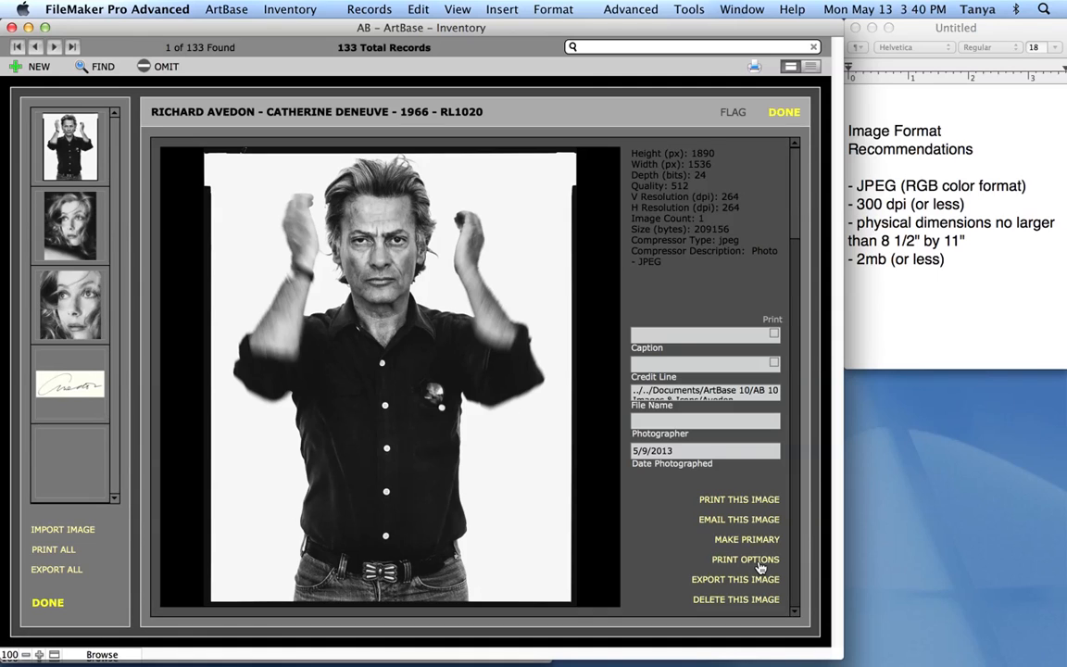
click(759, 566)
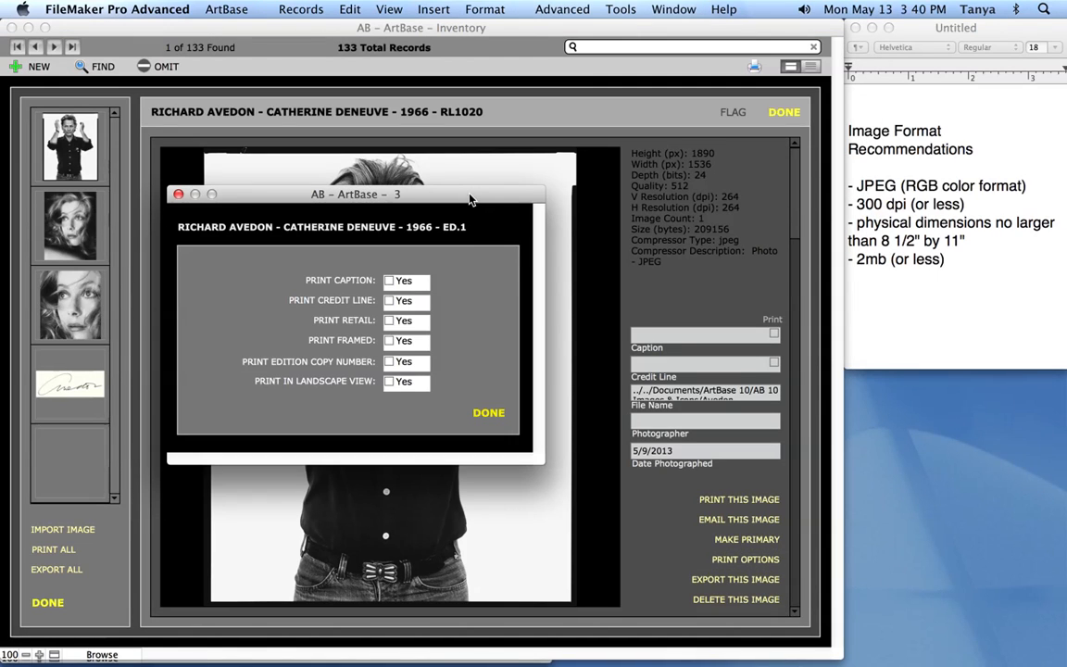
drag(469, 199, 464, 184)
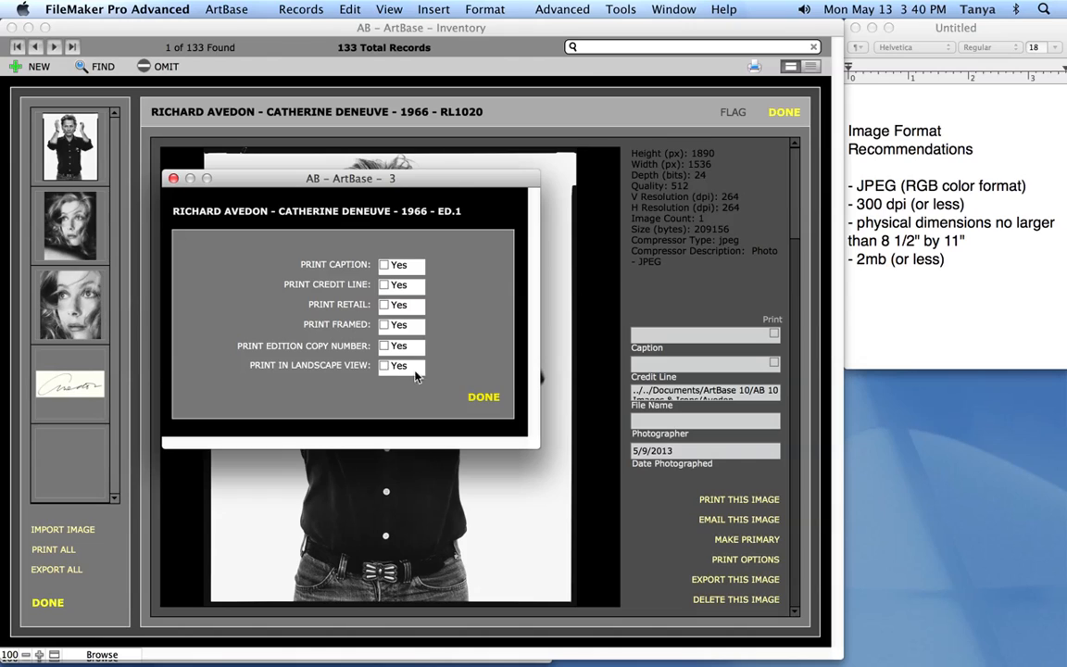
click(484, 398)
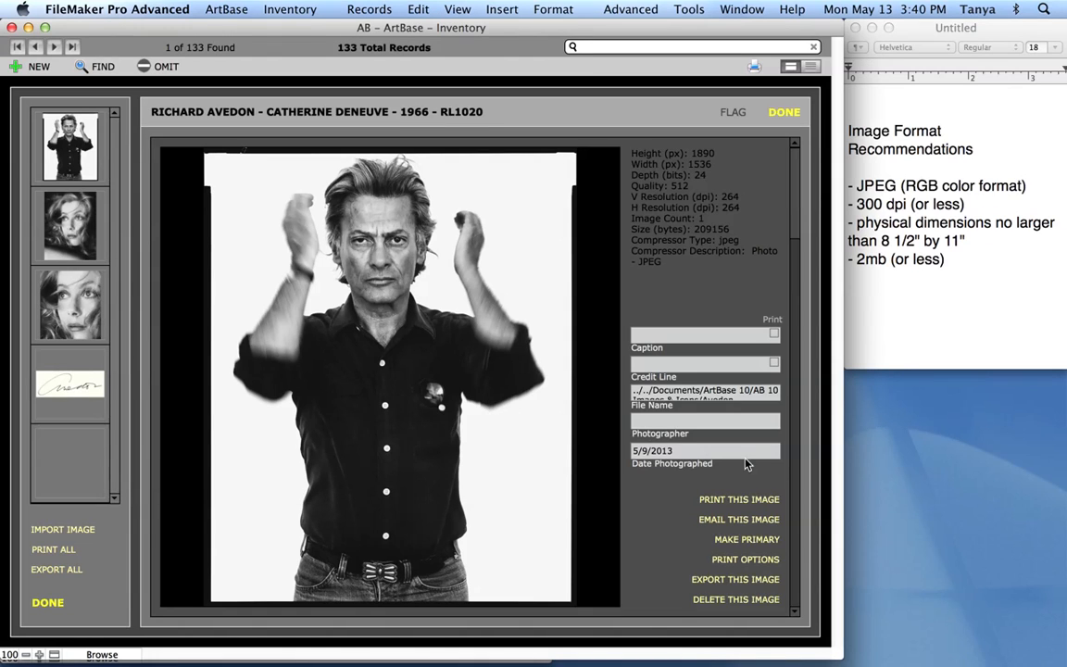
Export the Avedon portrait at a custom size with 264 DPI resolution and a largest dimension of 1890 px.
click(766, 587)
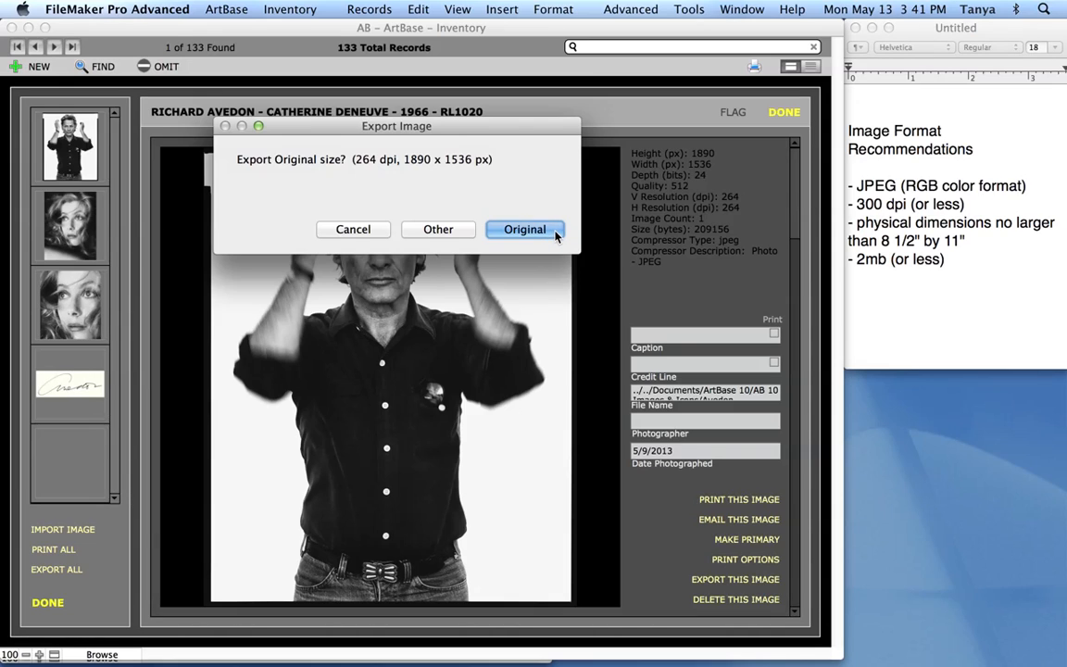
click(435, 229)
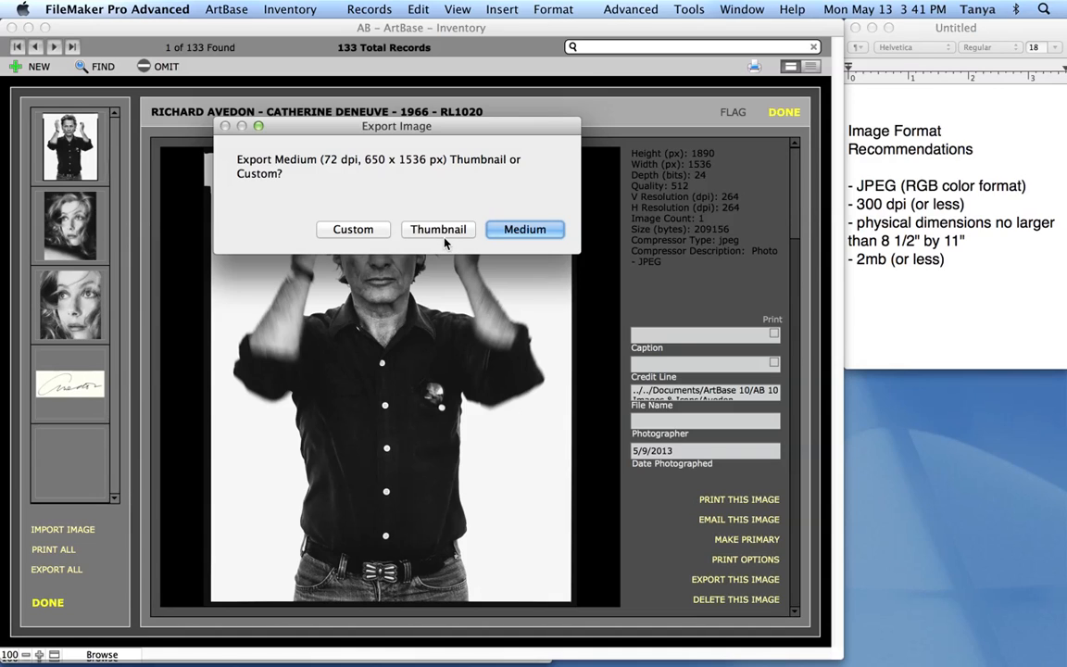
click(352, 230)
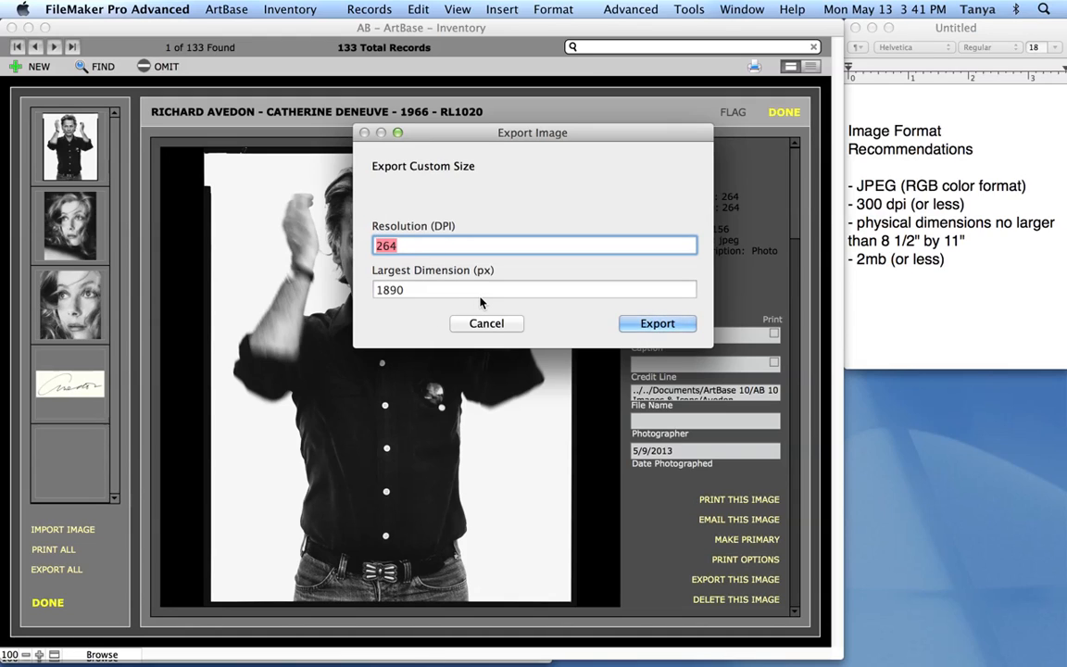
click(641, 330)
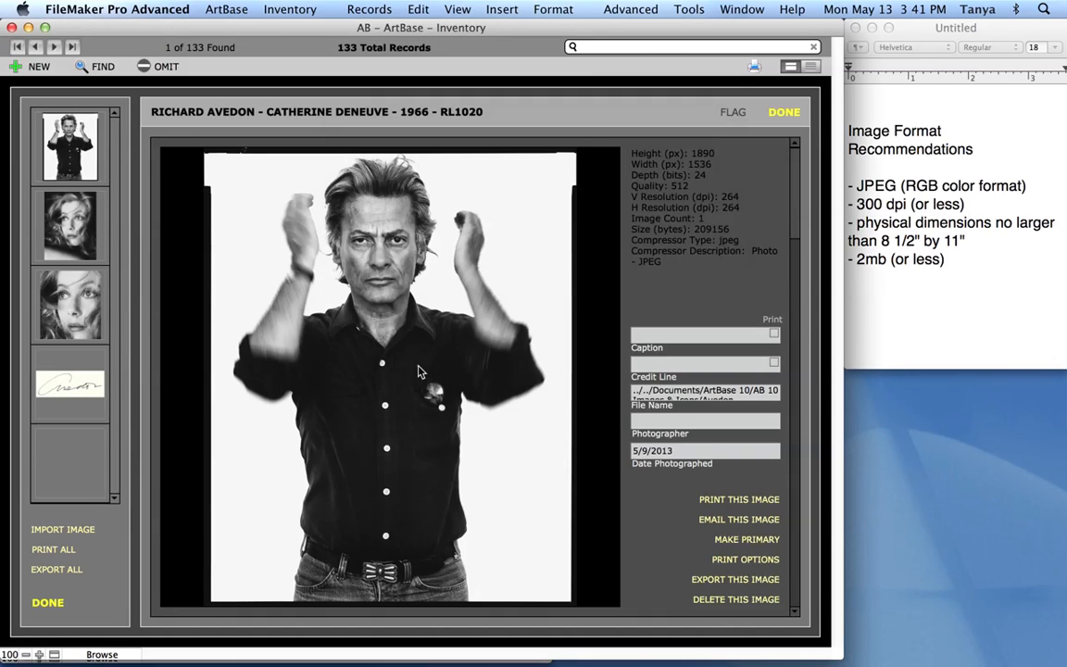
Review the print-all choices between primary images of the found set and related images of the current item, and cancel.
click(72, 552)
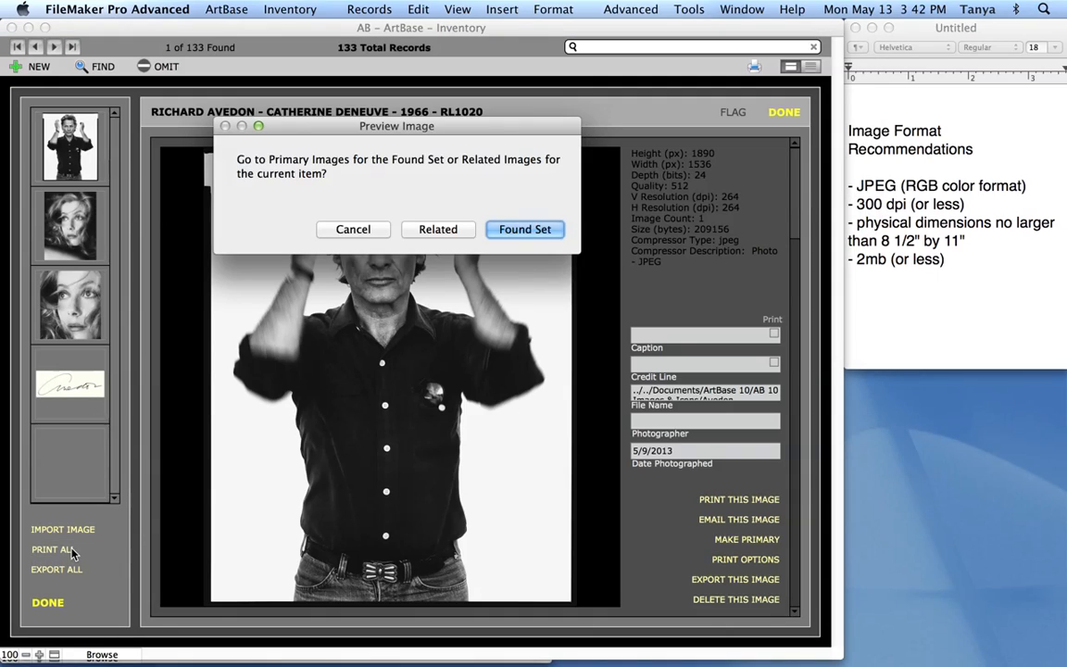
drag(450, 135, 478, 195)
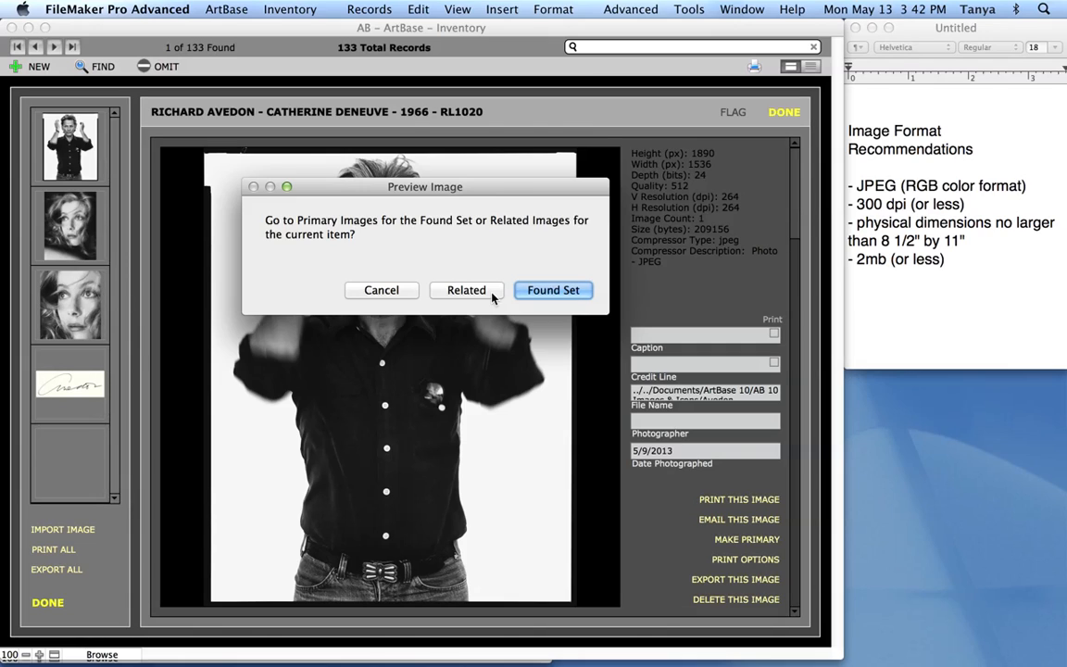
click(411, 292)
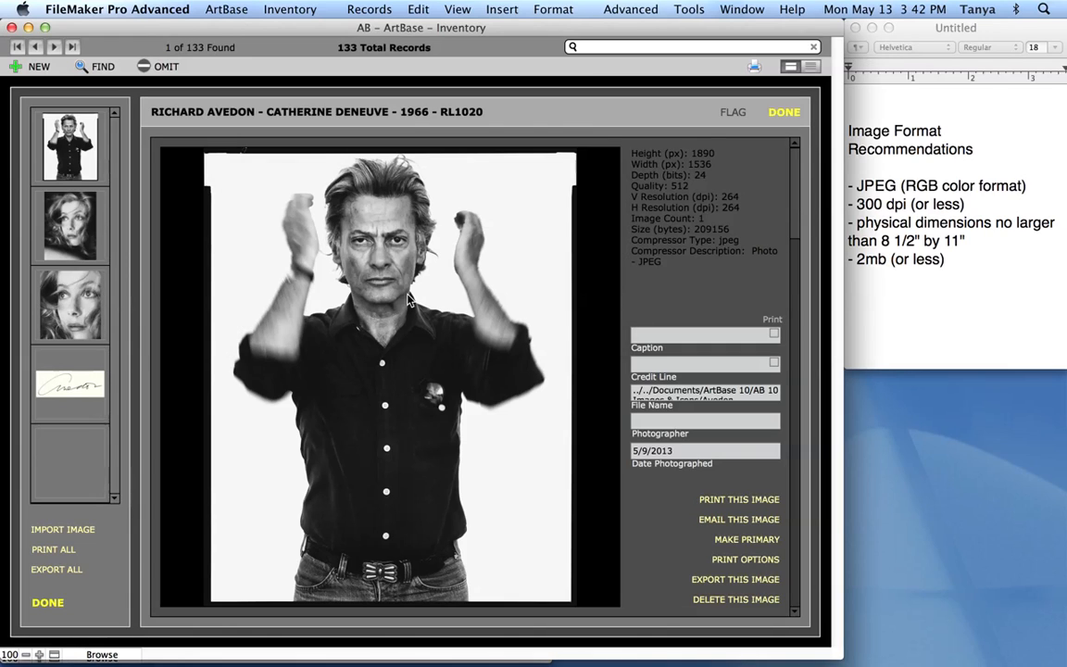